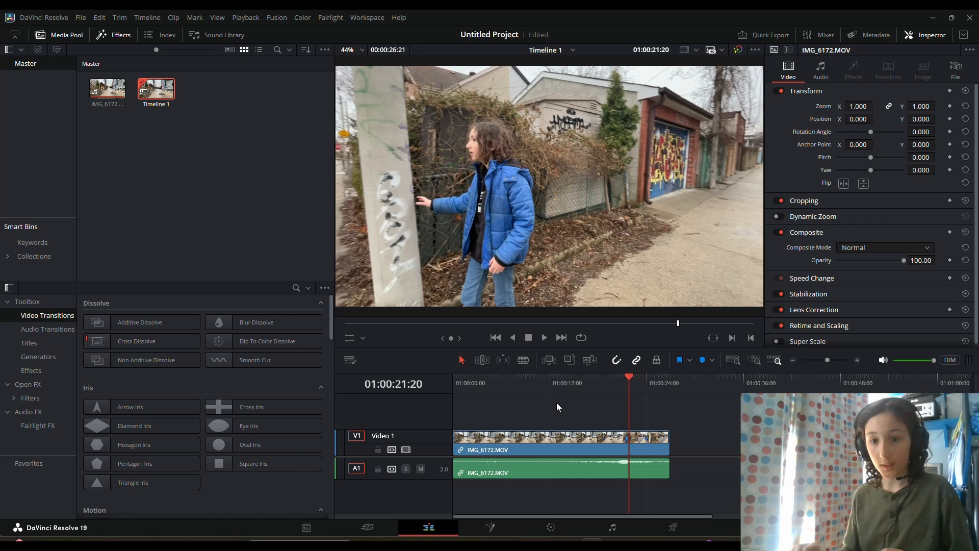
- On the Color page, apply the Film Looks LUT Rec.709 Kodak 2383 D60 to node 01 of the street clip
{"action": "left_click", "coordinate": [551, 527]}
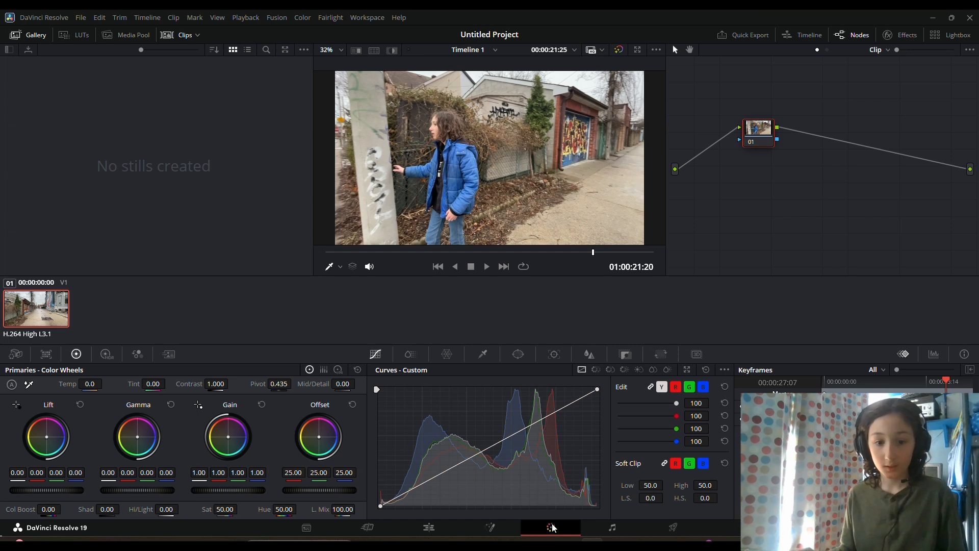
{"action": "left_click_drag", "start_coordinate": [760, 136], "coordinate": [765, 134]}
{"action": "right_click", "coordinate": [765, 135]}
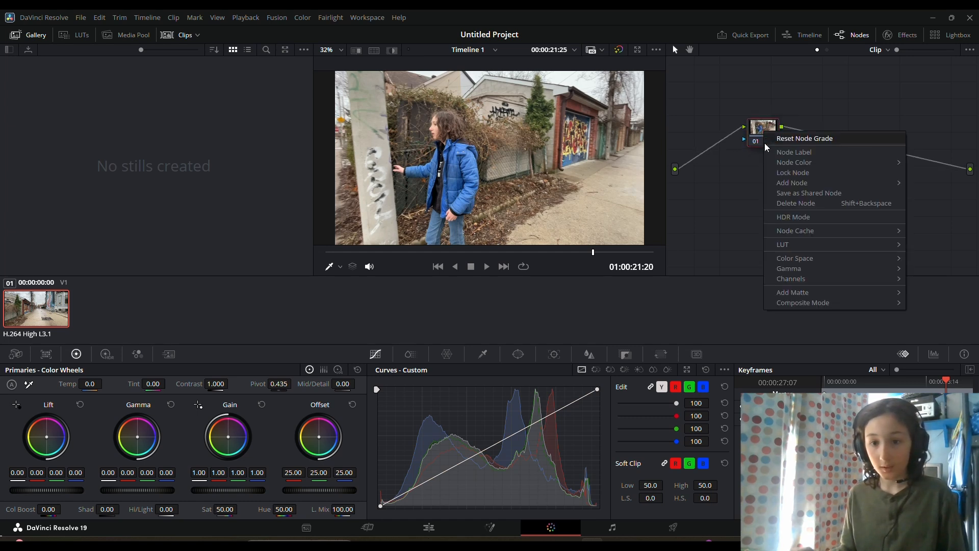
{"action": "mouse_move", "coordinate": [793, 244]}
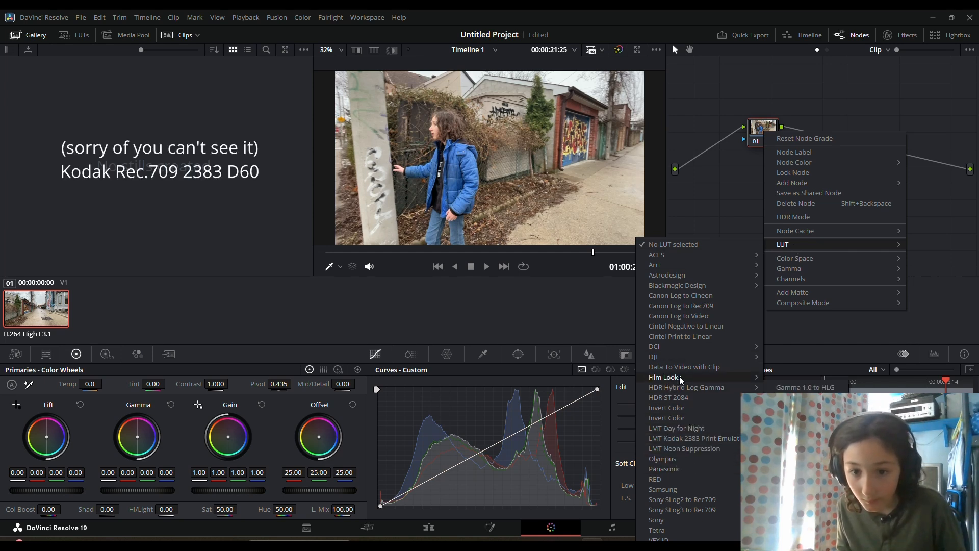
{"action": "mouse_move", "coordinate": [679, 376]}
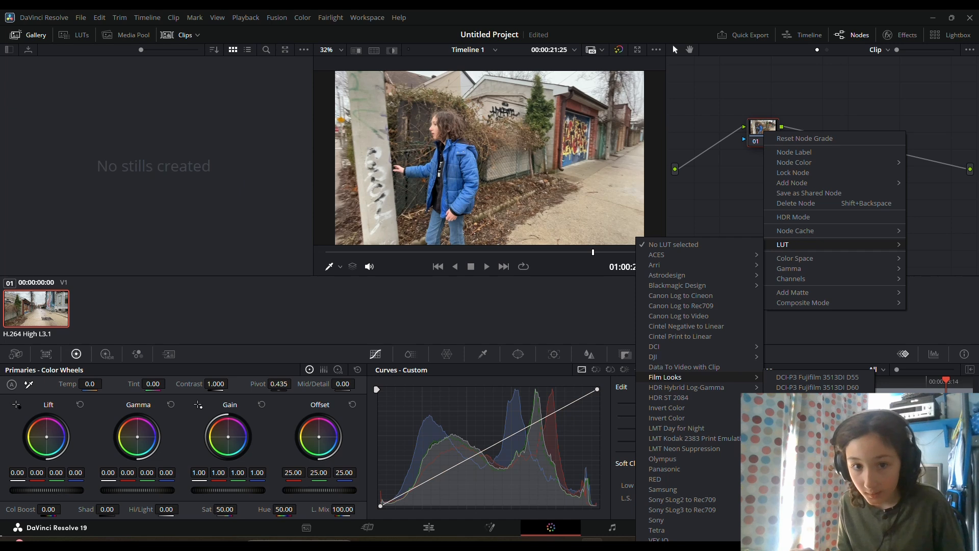
{"action": "left_click", "coordinate": [817, 479]}
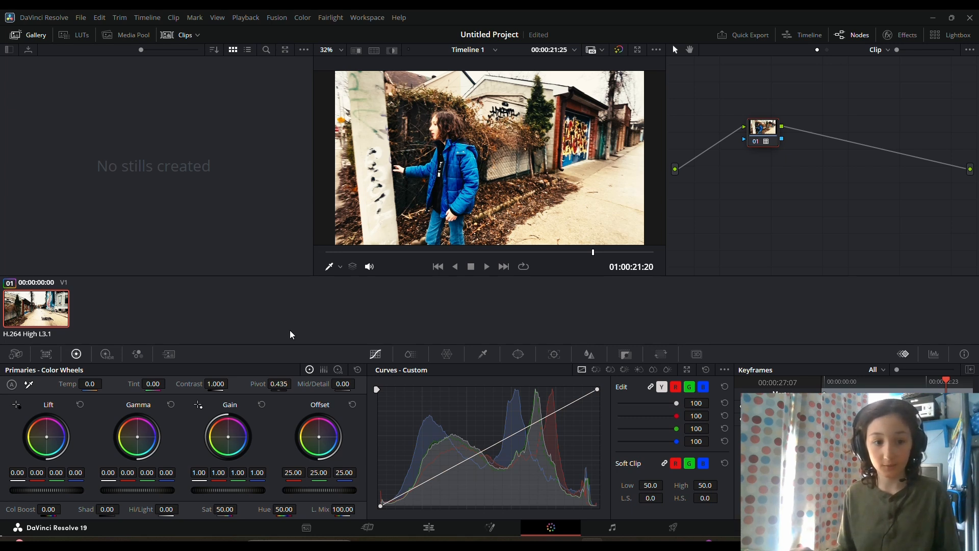
- Make the graded clip a compound clip on the Edit page, then add a Vignette node between MediaIn1 and MediaOut1 in Fusion
{"action": "left_click", "coordinate": [428, 527]}
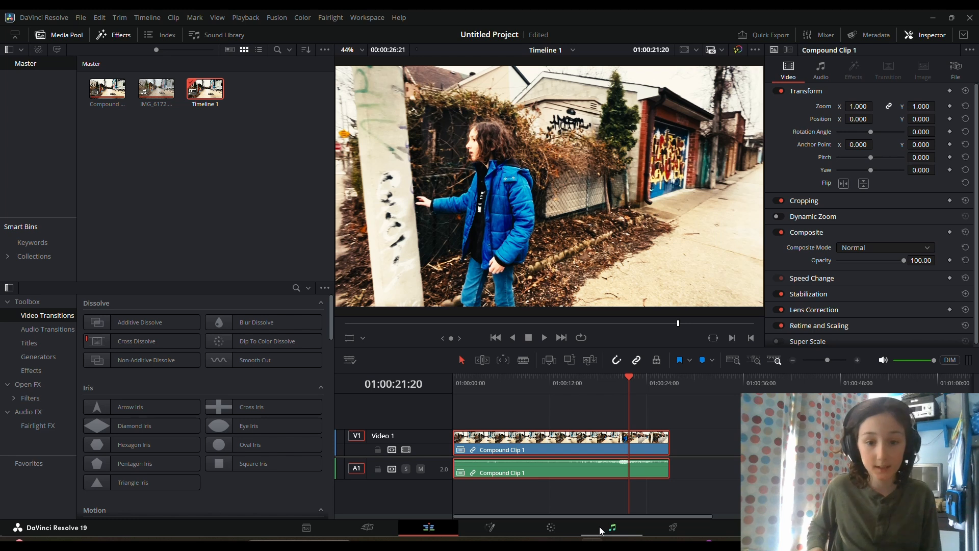
{"action": "left_click", "coordinate": [485, 533]}
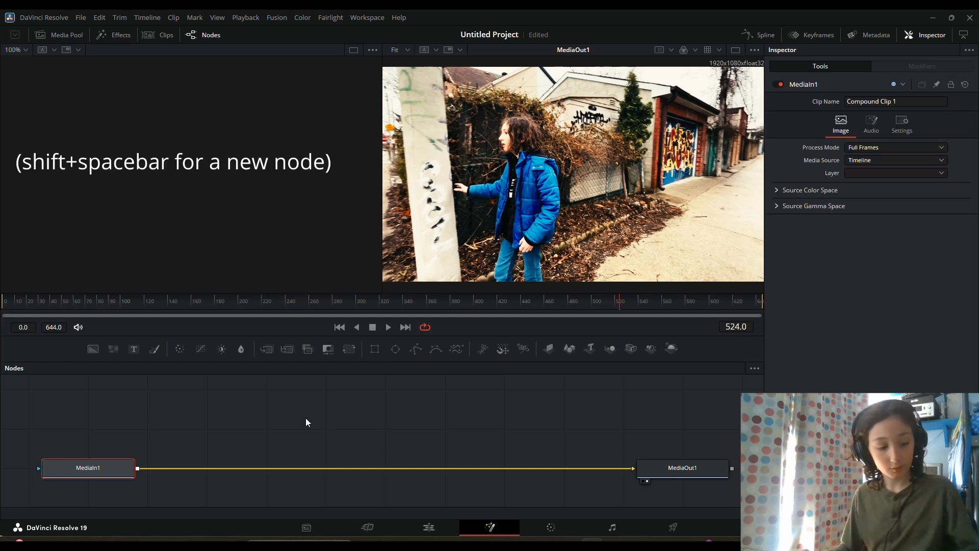
{"action": "key", "text": "shift+space"}
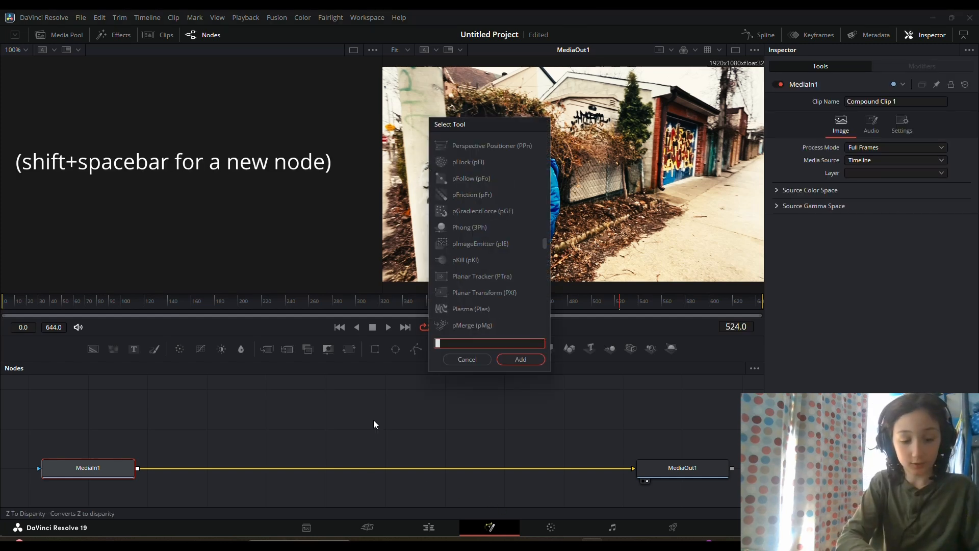
{"action": "type", "text": "vigne"}
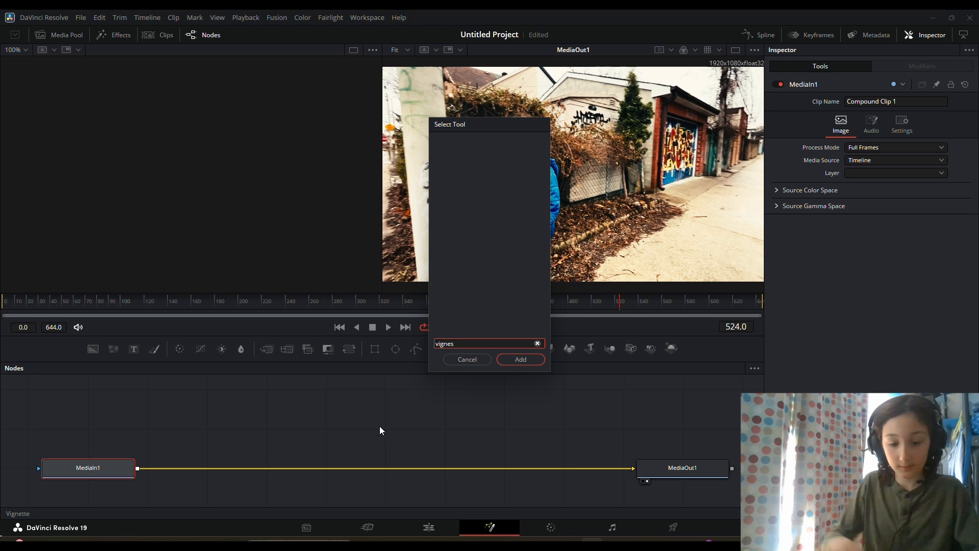
{"action": "left_click", "coordinate": [474, 145]}
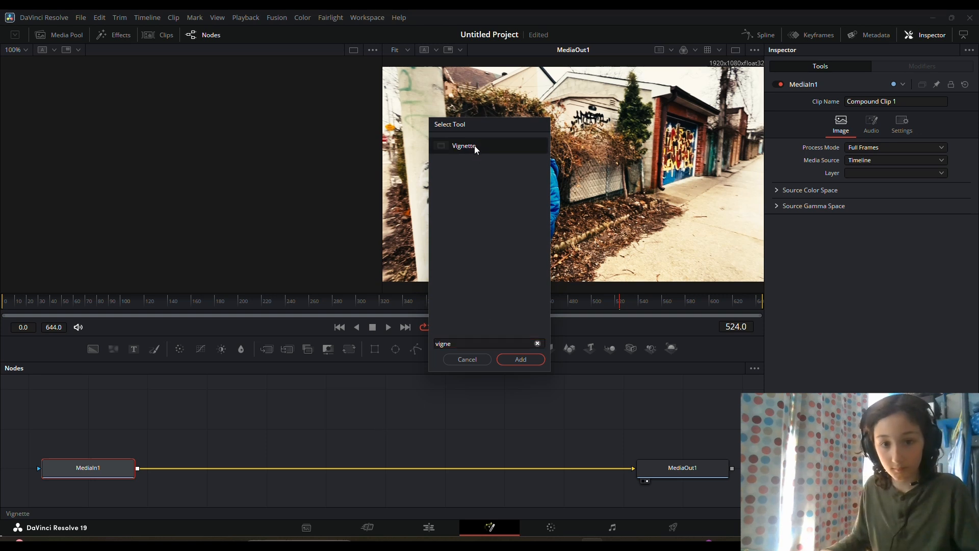
{"action": "left_click", "coordinate": [520, 359]}
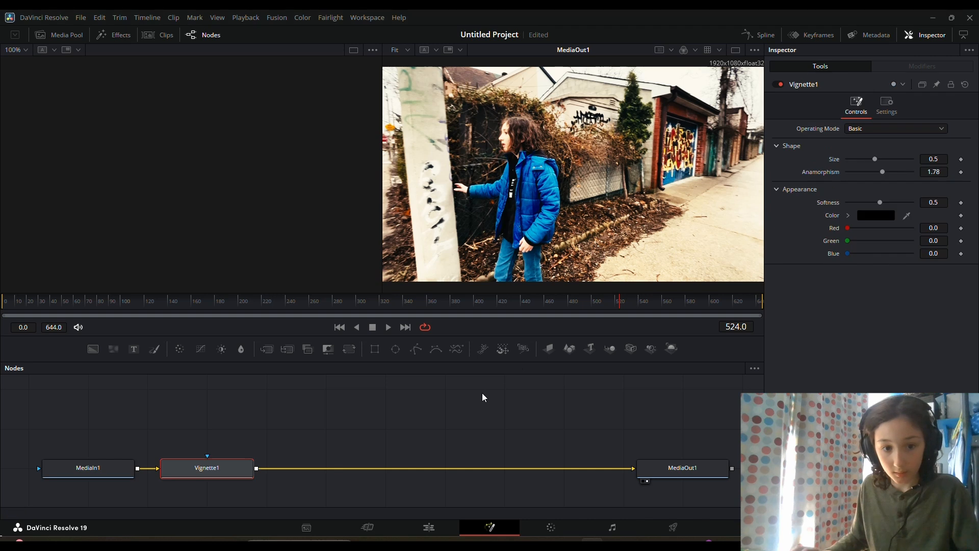
{"action": "left_click_drag", "start_coordinate": [215, 471], "coordinate": [273, 471]}
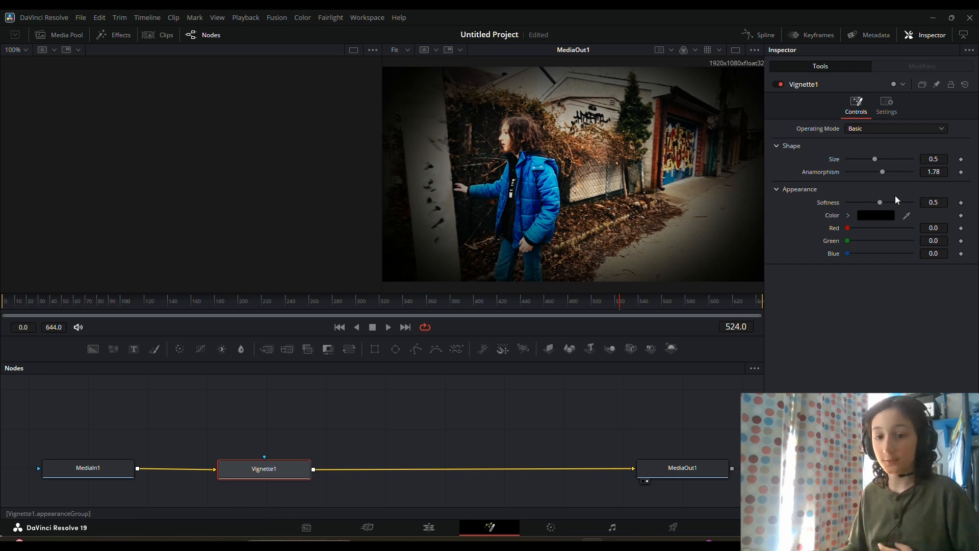
- Set the vignette's size to about 0.745 and shift its node slightly closer to MediaIn1
{"action": "left_click_drag", "start_coordinate": [877, 160], "coordinate": [894, 170]}
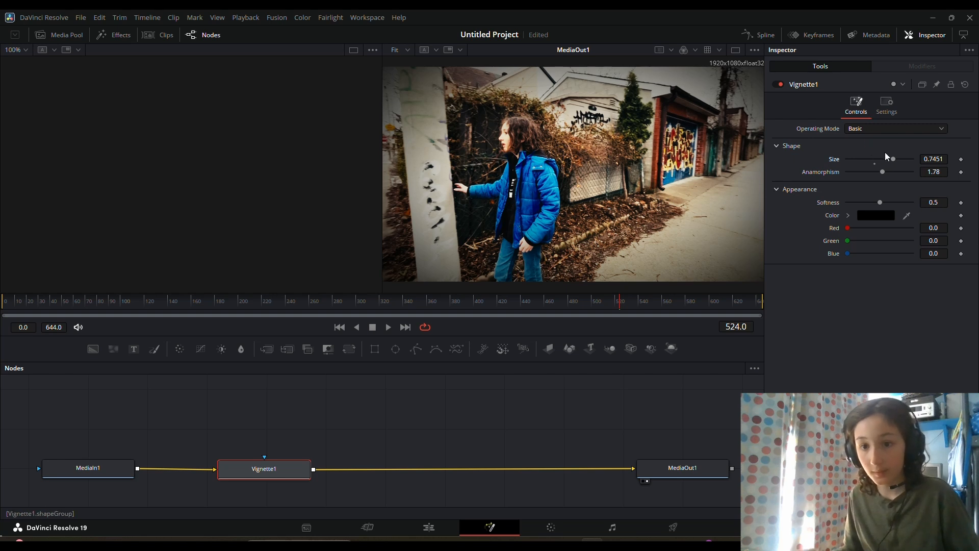
{"action": "left_click", "coordinate": [887, 108]}
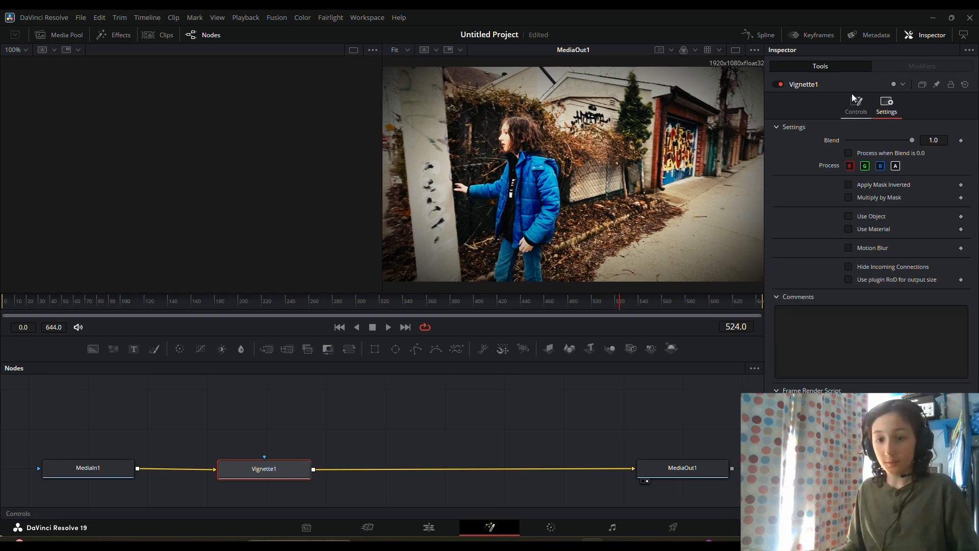
{"action": "left_click", "coordinate": [856, 106]}
{"action": "left_click", "coordinate": [886, 106]}
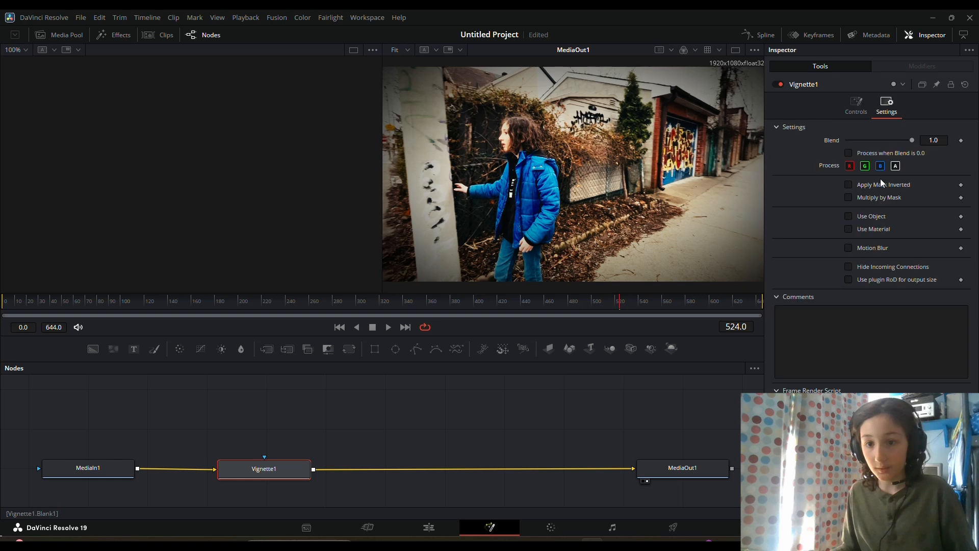
{"action": "left_click", "coordinate": [856, 105]}
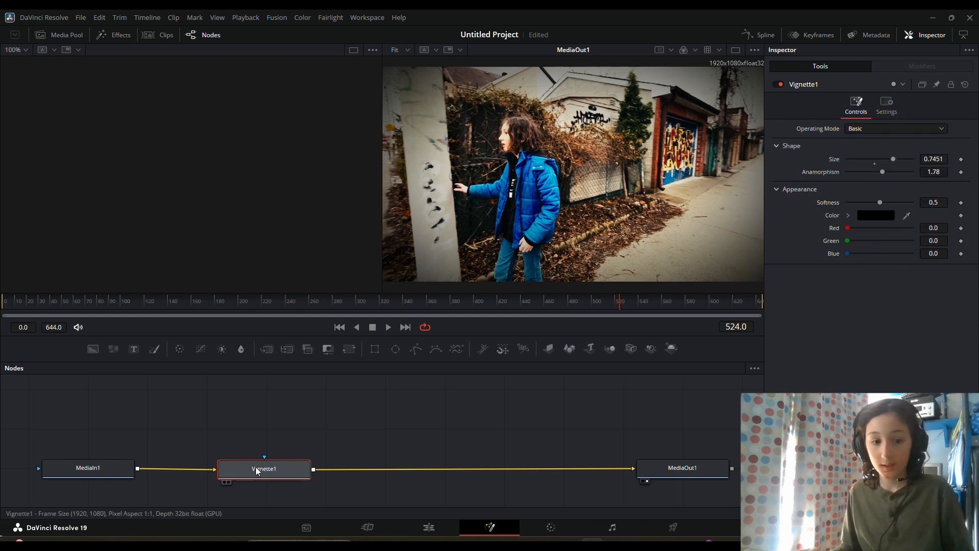
{"action": "mouse_move", "coordinate": [258, 470]}
{"action": "left_mouse_down"}
{"action": "mouse_move", "coordinate": [220, 466]}
{"action": "mouse_move", "coordinate": [241, 464]}
{"action": "left_mouse_up"}
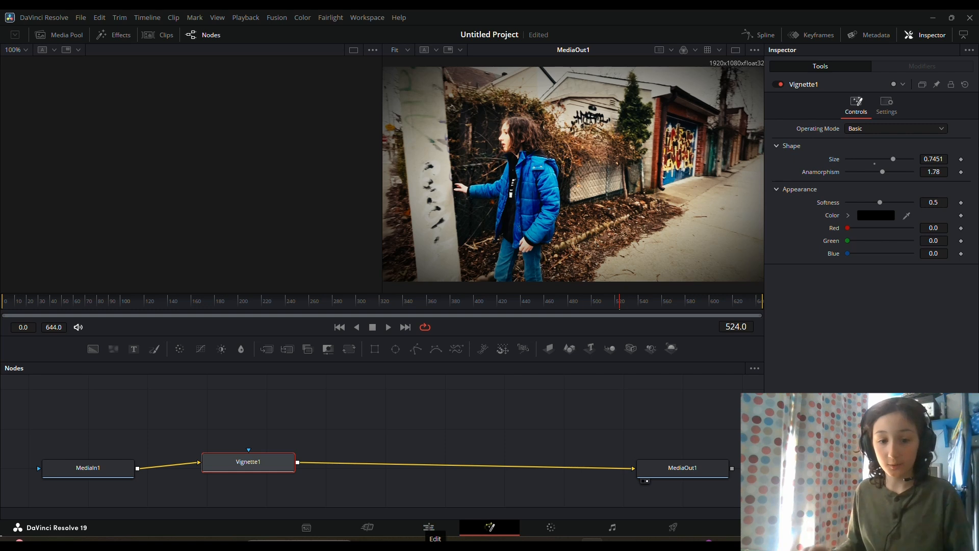
- Nest the vignetted clip in a new compound clip and change its color node 01 to a brightening composite mode
{"action": "left_click", "coordinate": [428, 527]}
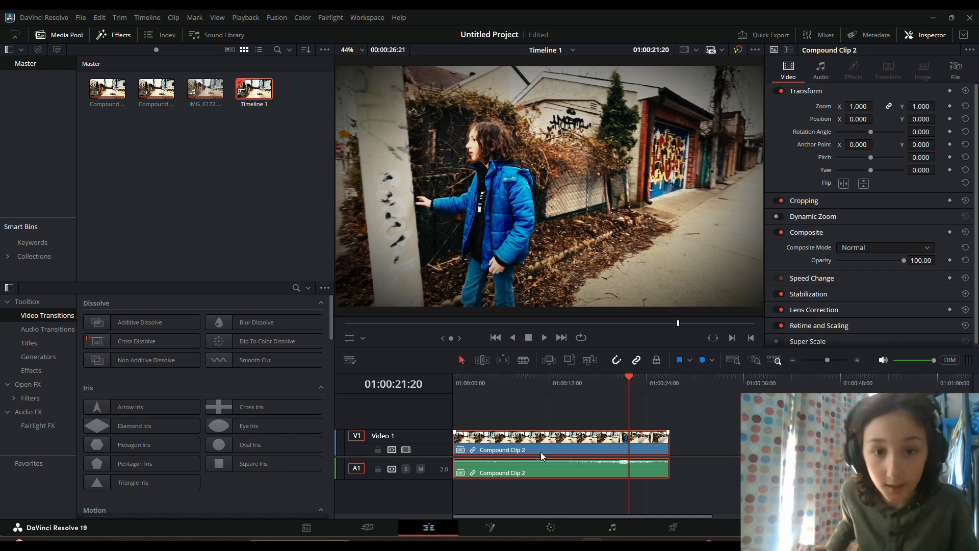
{"action": "left_click", "coordinate": [551, 528]}
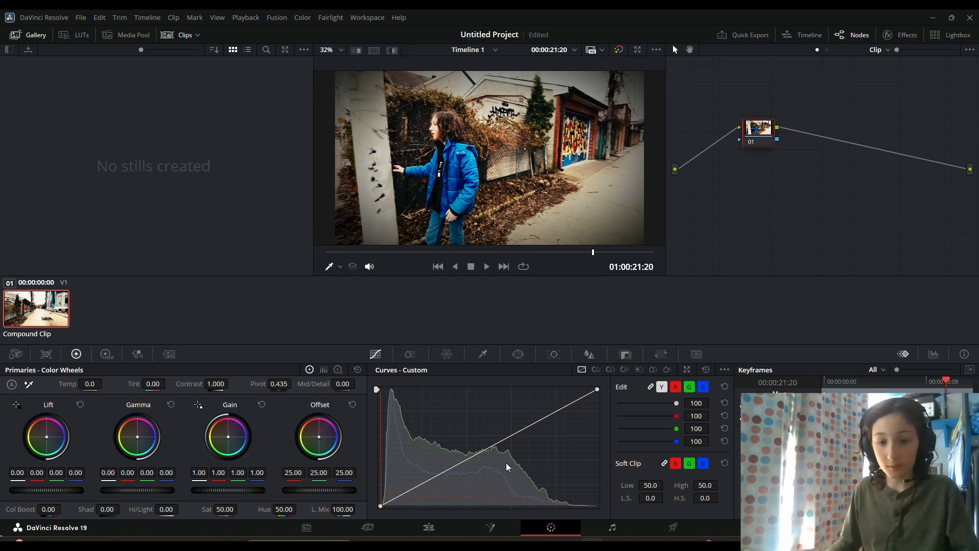
{"action": "right_click", "coordinate": [759, 139]}
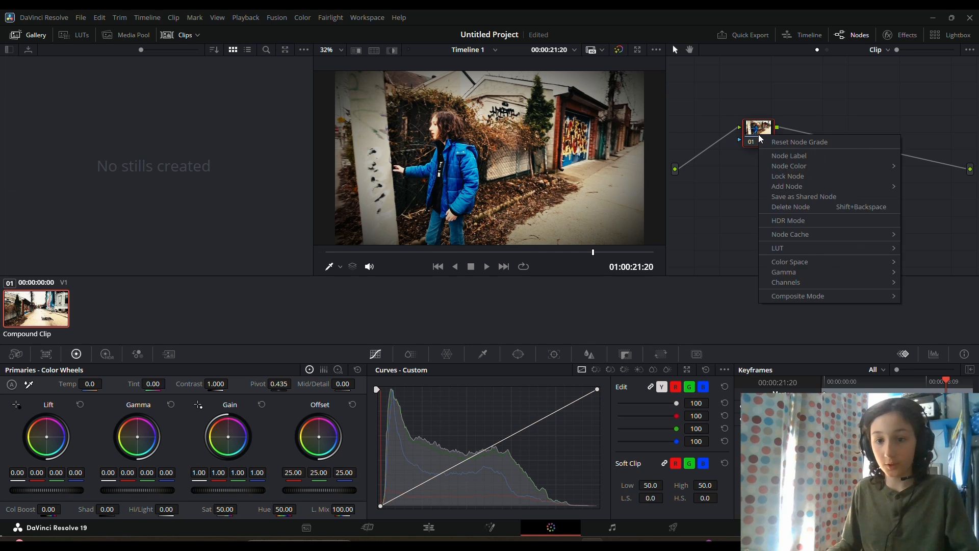
{"action": "mouse_move", "coordinate": [822, 301]}
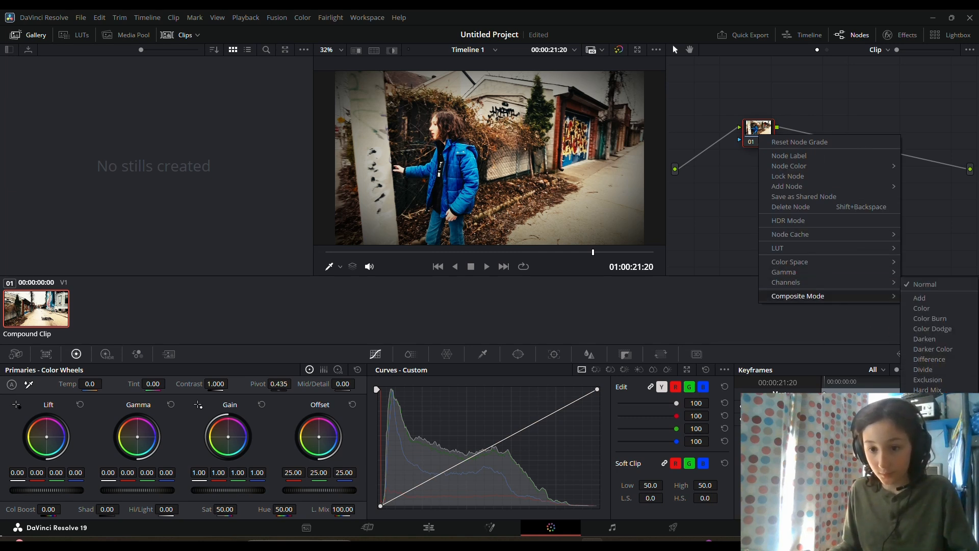
{"action": "left_click", "coordinate": [928, 492]}
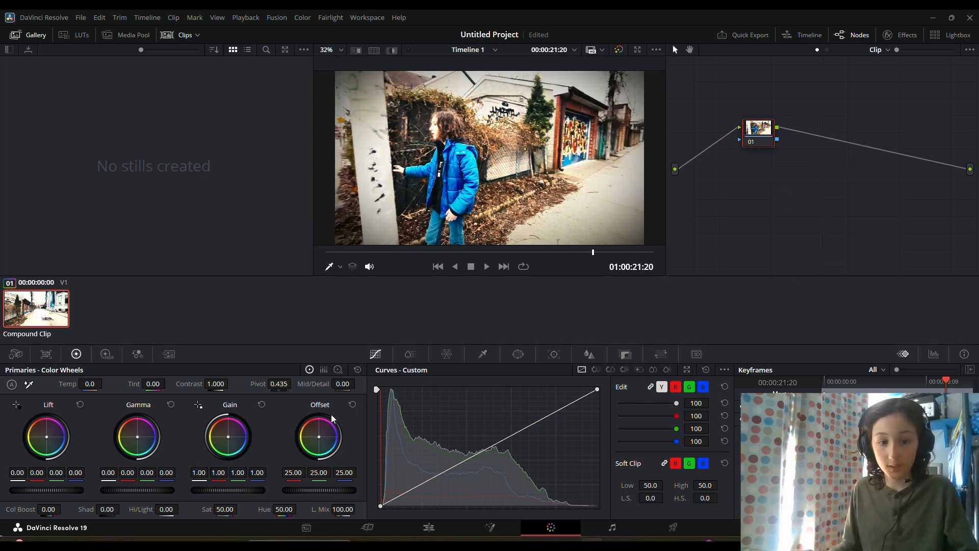
- Set node 01's blur radius to 10.00 and push its gain toward orange-red: red 2.47, green 0.66, blue 0.01
{"action": "left_click", "coordinate": [592, 355]}
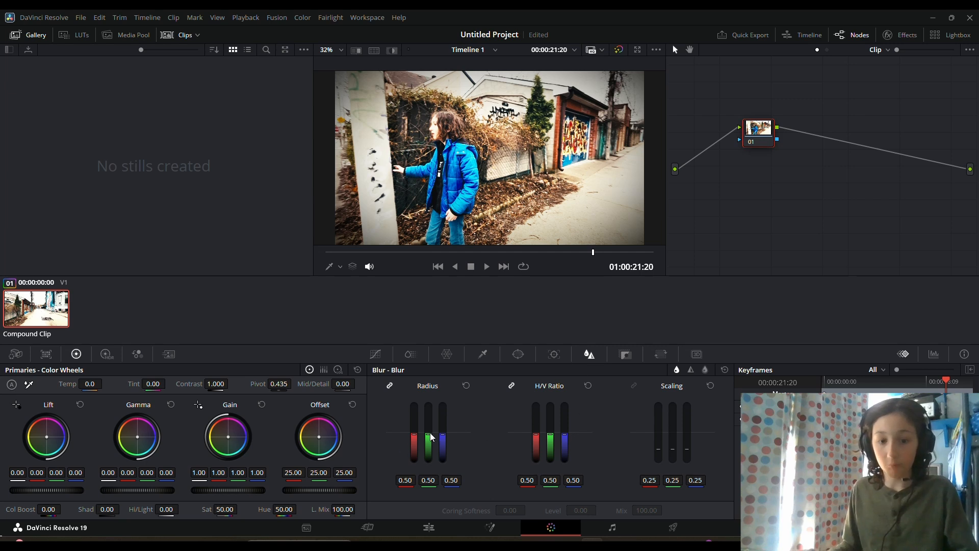
{"action": "left_click_drag", "start_coordinate": [432, 436], "coordinate": [431, 403]}
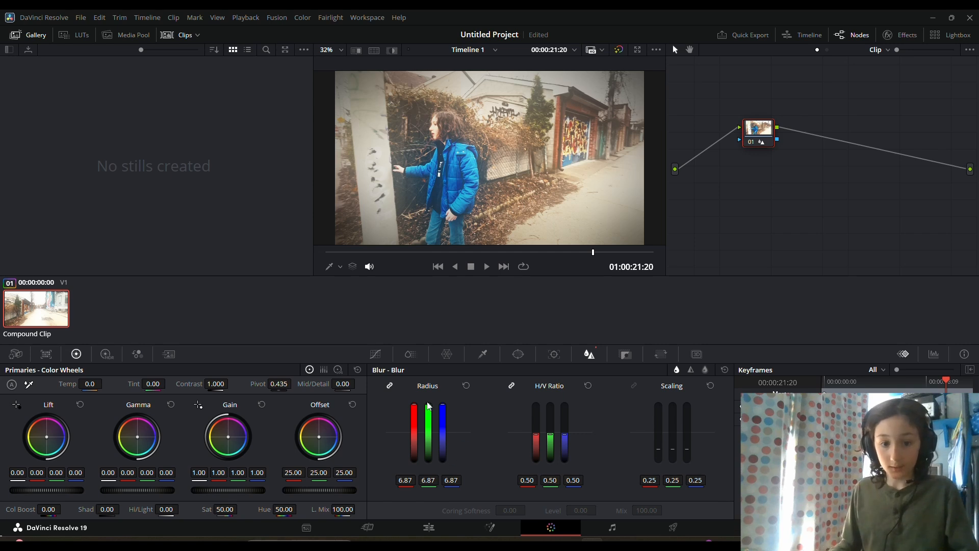
{"action": "left_click_drag", "start_coordinate": [429, 406], "coordinate": [428, 393]}
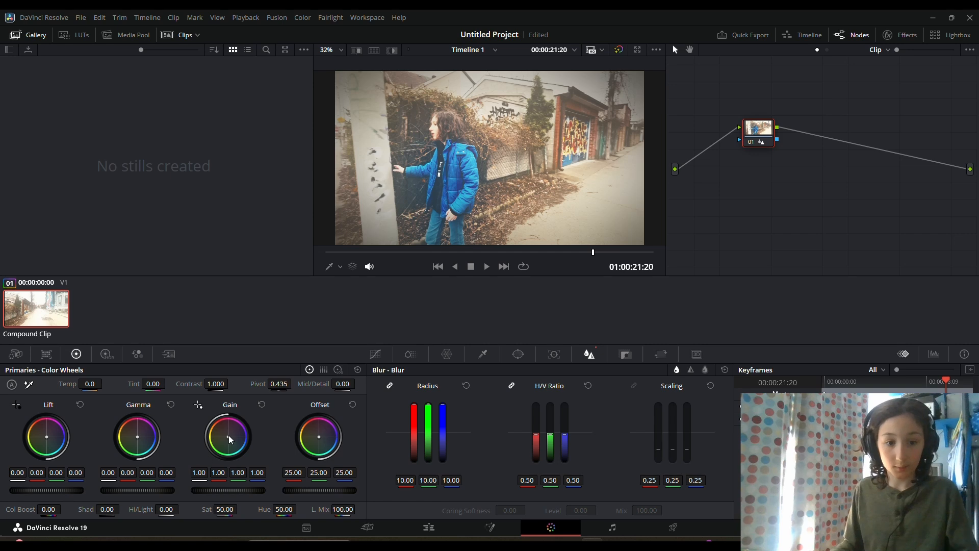
{"action": "left_click_drag", "start_coordinate": [227, 436], "coordinate": [221, 426]}
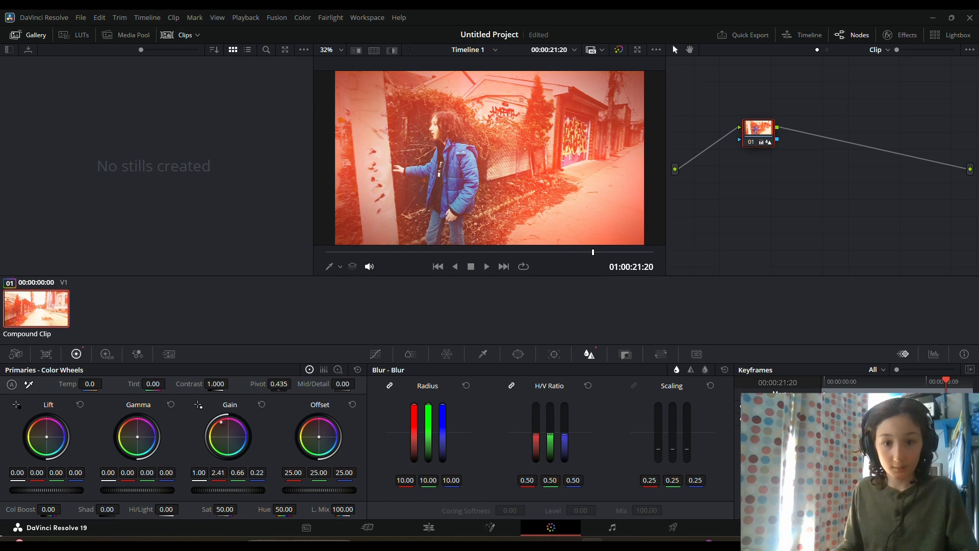
{"action": "left_click_drag", "start_coordinate": [221, 425], "coordinate": [221, 425]}
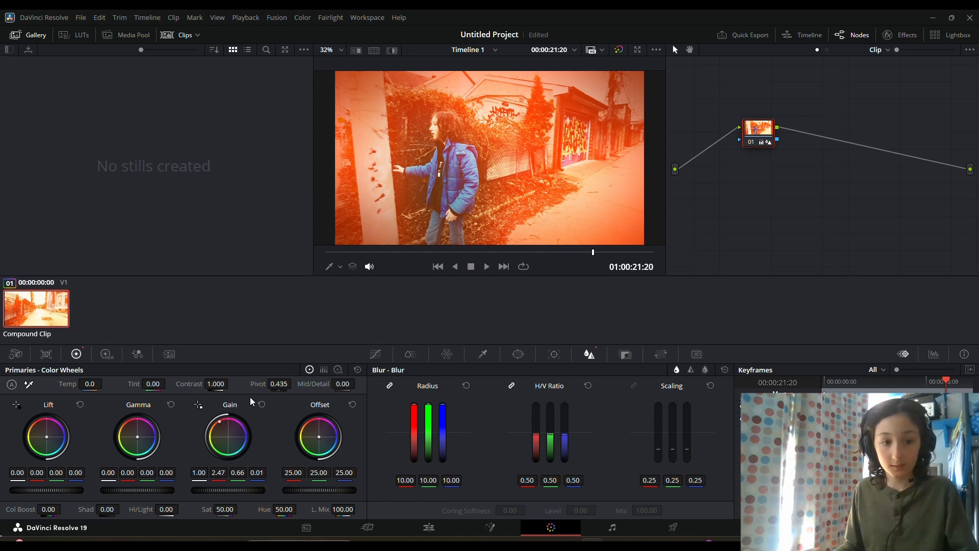
- Pull node 01's custom curve down from its middle to near the lower-right corner, limiting the glow to the brightest highlights
{"action": "left_click", "coordinate": [375, 354]}
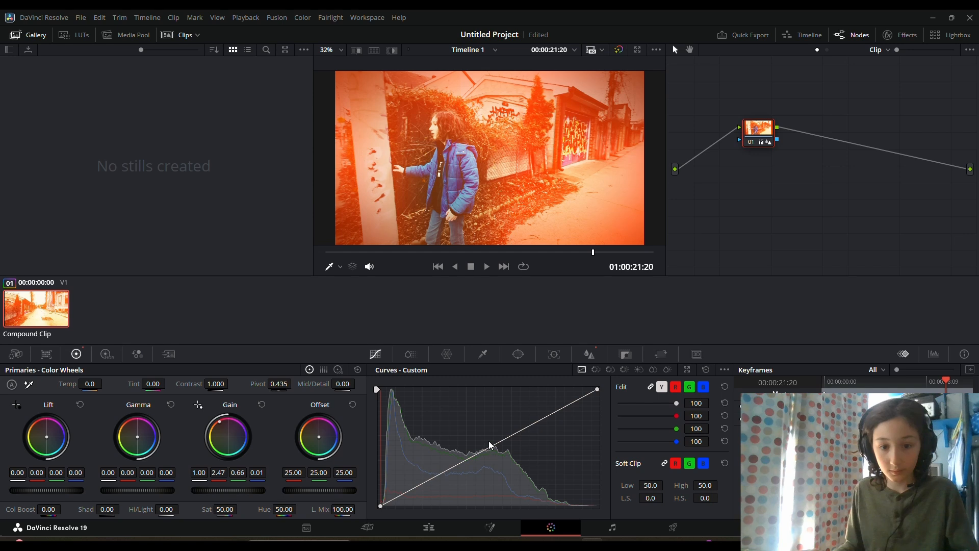
{"action": "left_click_drag", "start_coordinate": [491, 451], "coordinate": [592, 507]}
{"action": "left_click_drag", "start_coordinate": [593, 507], "coordinate": [589, 506]}
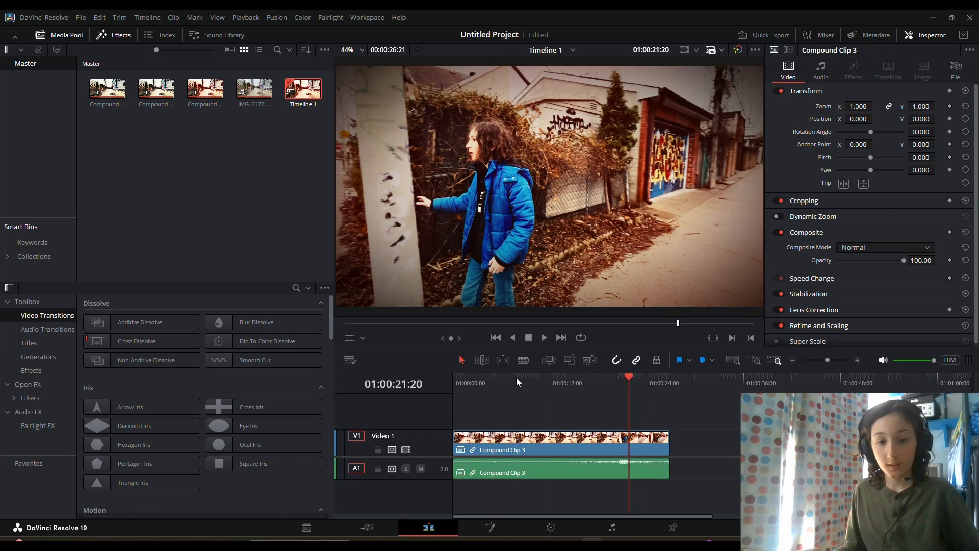
- Nest the glow-graded clip in a third compound clip on the Edit page and scrub the timeline to 01:00:21:23
{"action": "key", "text": "shift+4"}
{"action": "left_click", "coordinate": [516, 378]}
{"action": "left_click_drag", "start_coordinate": [578, 383], "coordinate": [630, 389]}
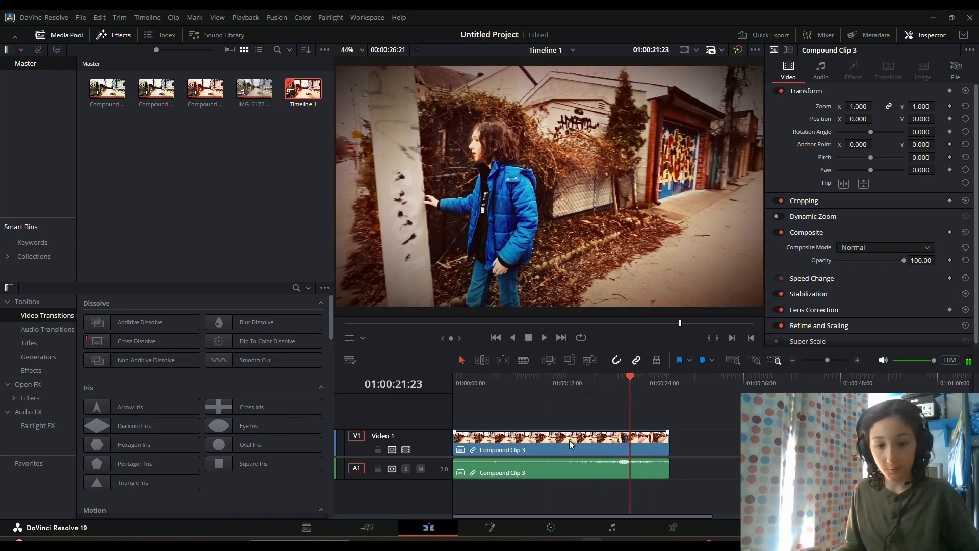
- On the Fusion page, insert a Film Grain node between MediaIn1 and MediaOut1
{"action": "left_click", "coordinate": [555, 531]}
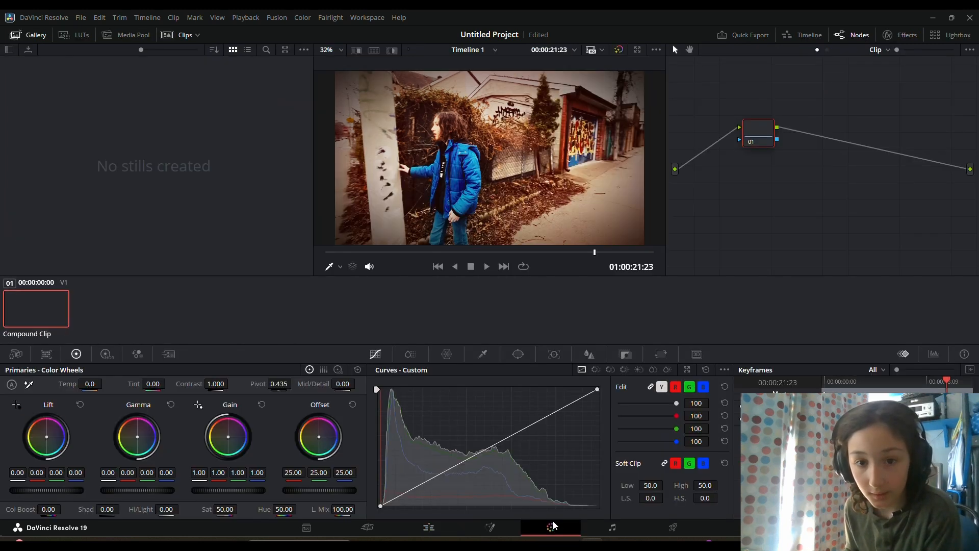
{"action": "left_click", "coordinate": [483, 529]}
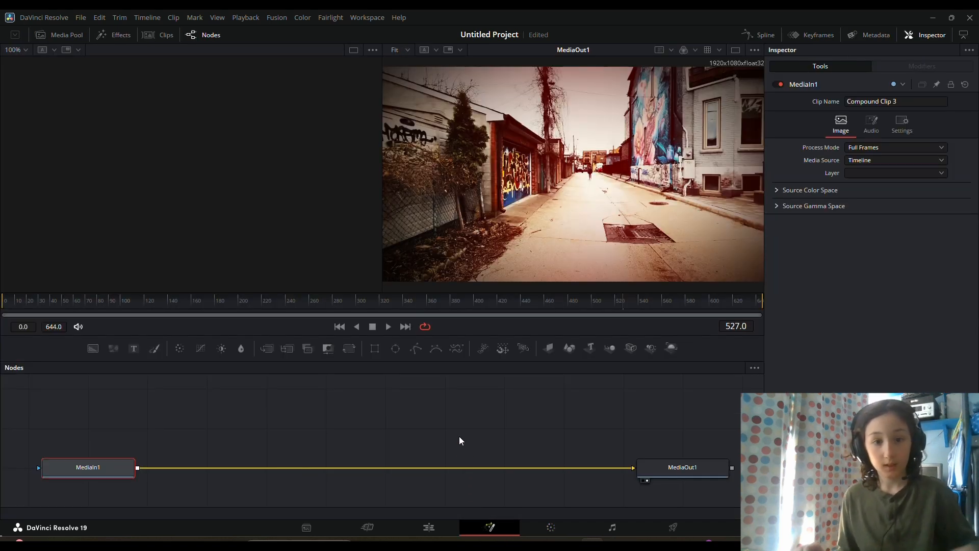
{"action": "key", "text": "shift+space"}
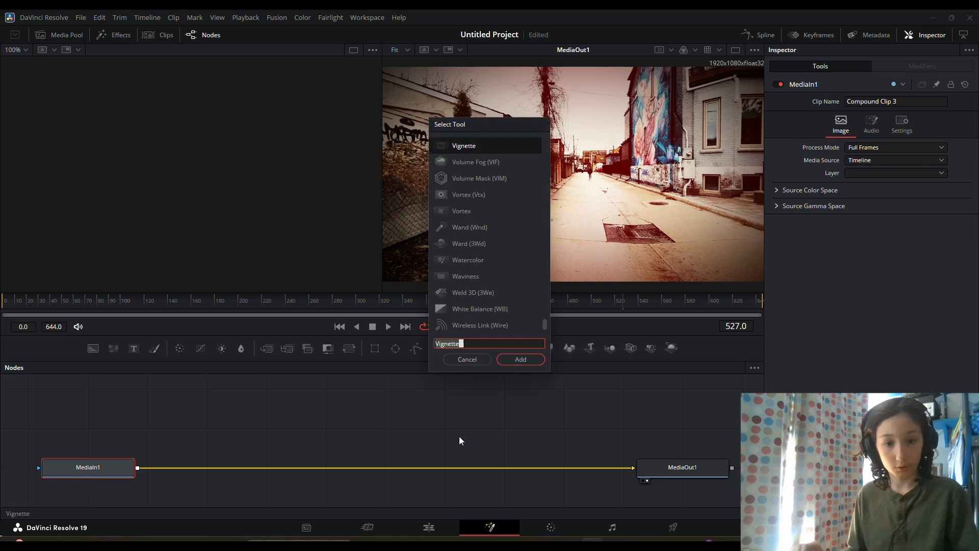
{"action": "key", "text": "BackSpace"}
{"action": "key", "text": "BackSpace"}
{"action": "key", "text": "BackSpace"}
{"action": "key", "text": "BackSpace"}
{"action": "key", "text": "BackSpace"}
{"action": "key", "text": "BackSpace"}
{"action": "key", "text": "BackSpace"}
{"action": "key", "text": "BackSpace"}
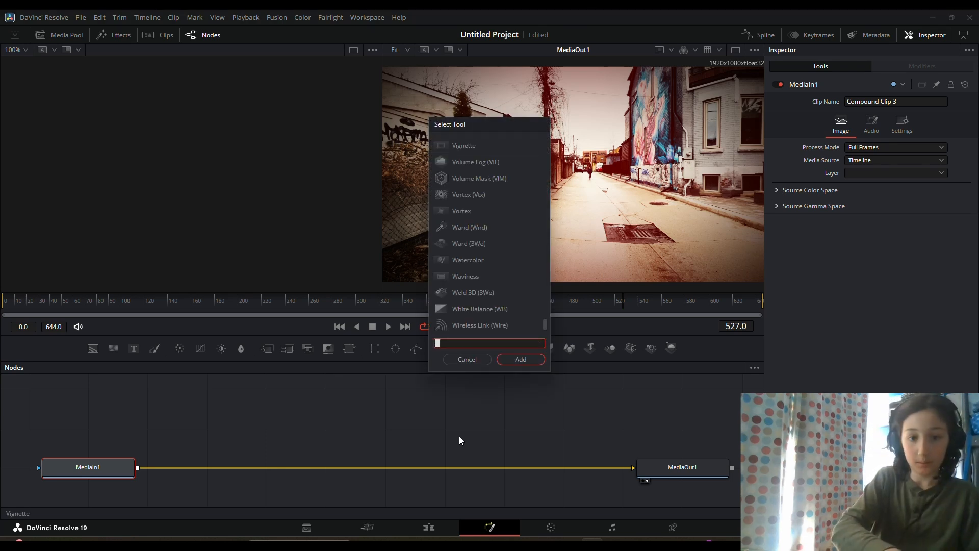
{"action": "type", "text": "Film"}
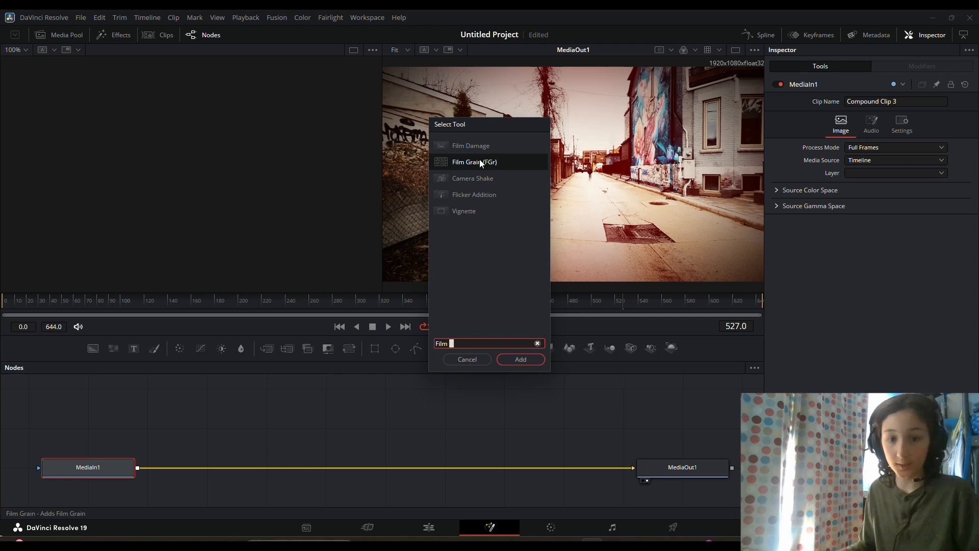
{"action": "left_click", "coordinate": [479, 160]}
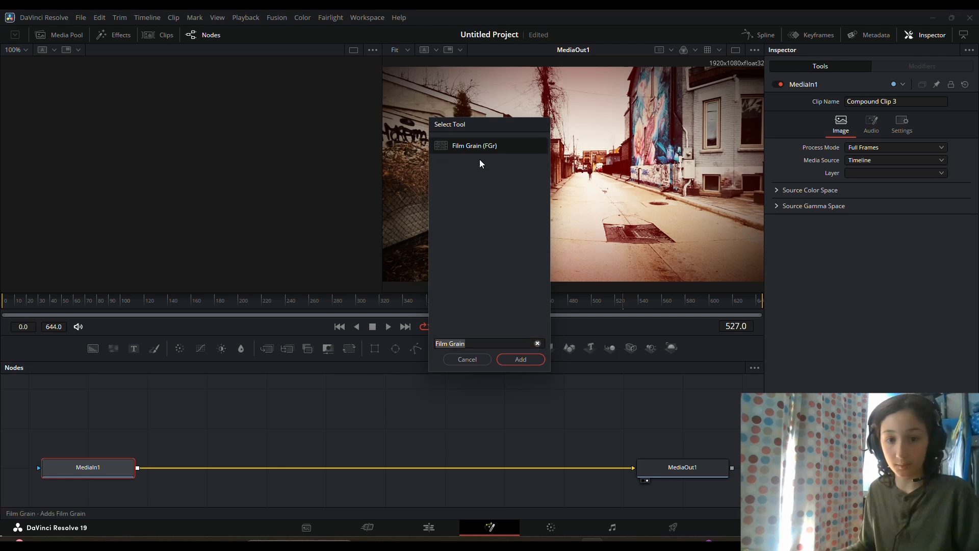
{"action": "left_click", "coordinate": [520, 359]}
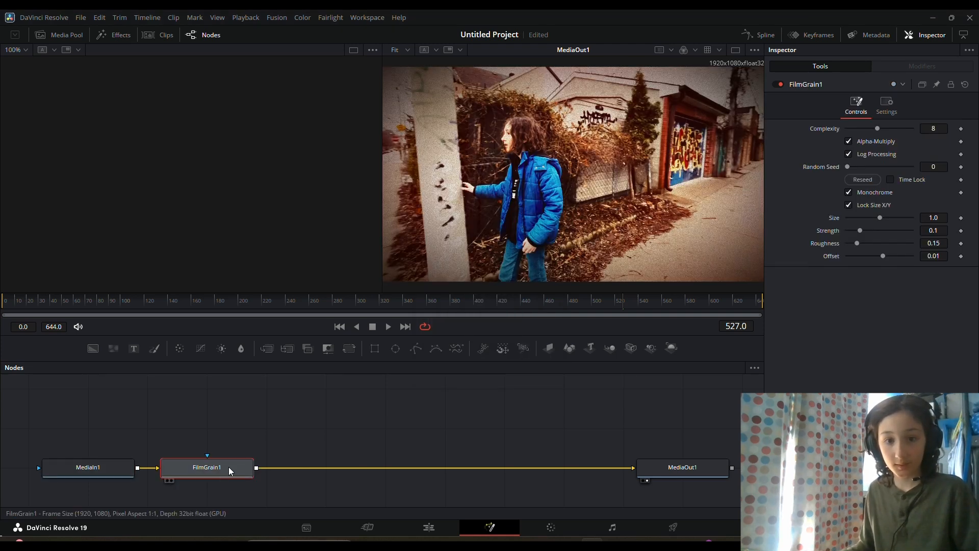
{"action": "left_click_drag", "start_coordinate": [228, 463], "coordinate": [243, 466]}
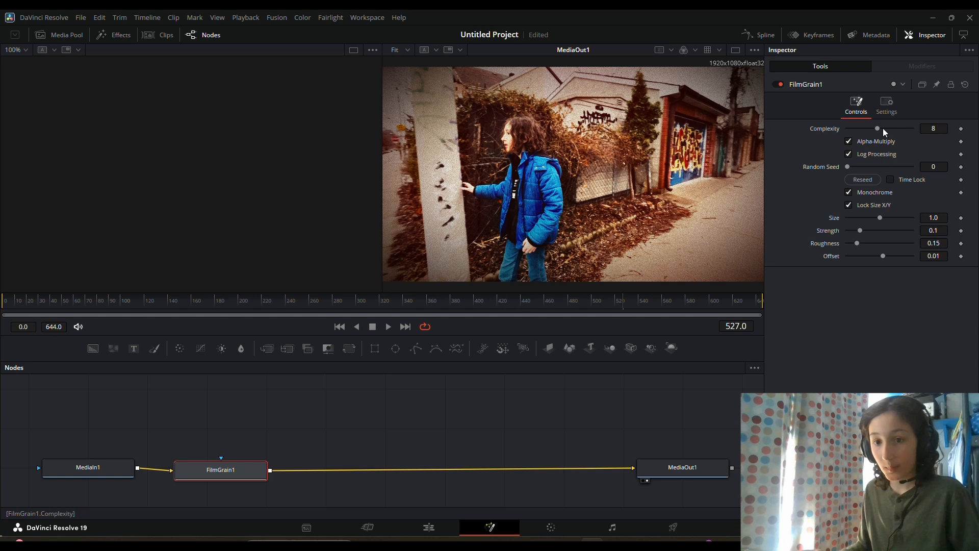
- Set the film grain's complexity to 16, size to 0.3, roughness to about 0.504 and strength to about 0.0945
{"action": "left_click_drag", "start_coordinate": [881, 128], "coordinate": [931, 131]}
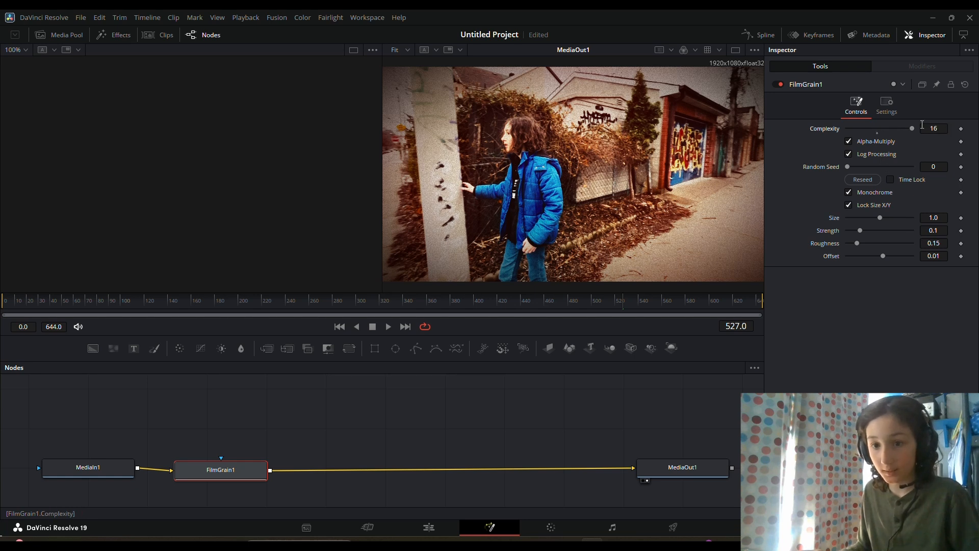
{"action": "left_click_drag", "start_coordinate": [891, 218], "coordinate": [892, 219]}
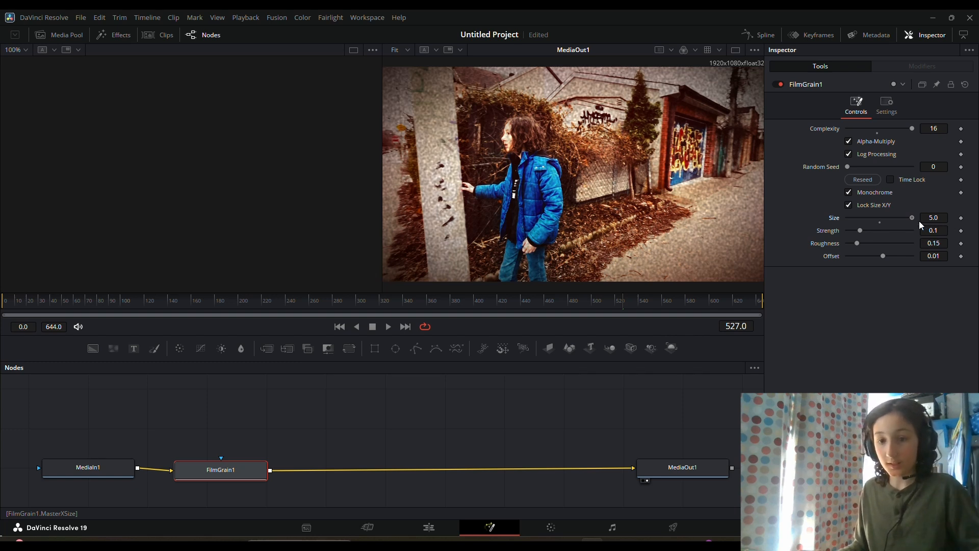
{"action": "left_click_drag", "start_coordinate": [912, 218], "coordinate": [858, 219]}
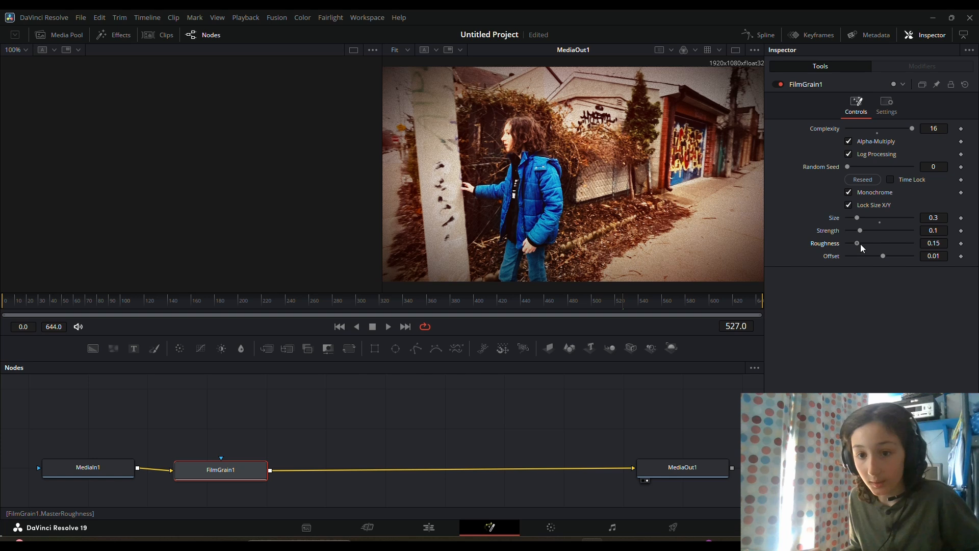
{"action": "left_click_drag", "start_coordinate": [861, 244], "coordinate": [883, 246]}
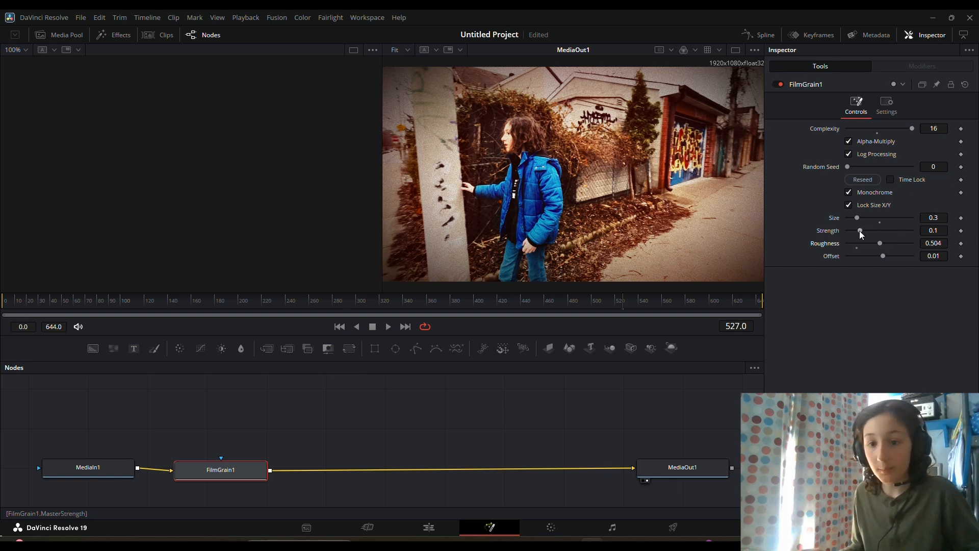
{"action": "mouse_move", "coordinate": [859, 230]}
{"action": "left_mouse_down"}
{"action": "mouse_move", "coordinate": [884, 232]}
{"action": "mouse_move", "coordinate": [855, 232]}
{"action": "left_mouse_up"}
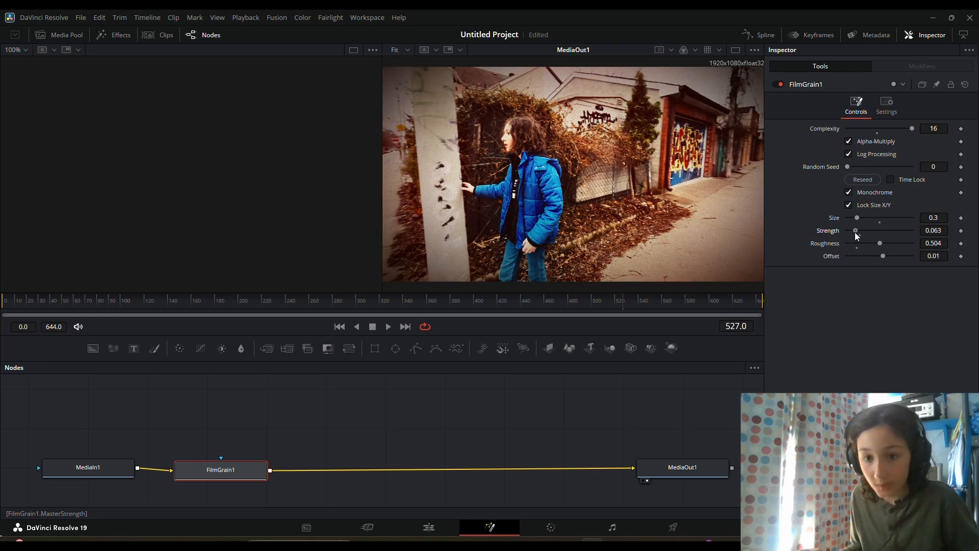
{"action": "key", "text": "space"}
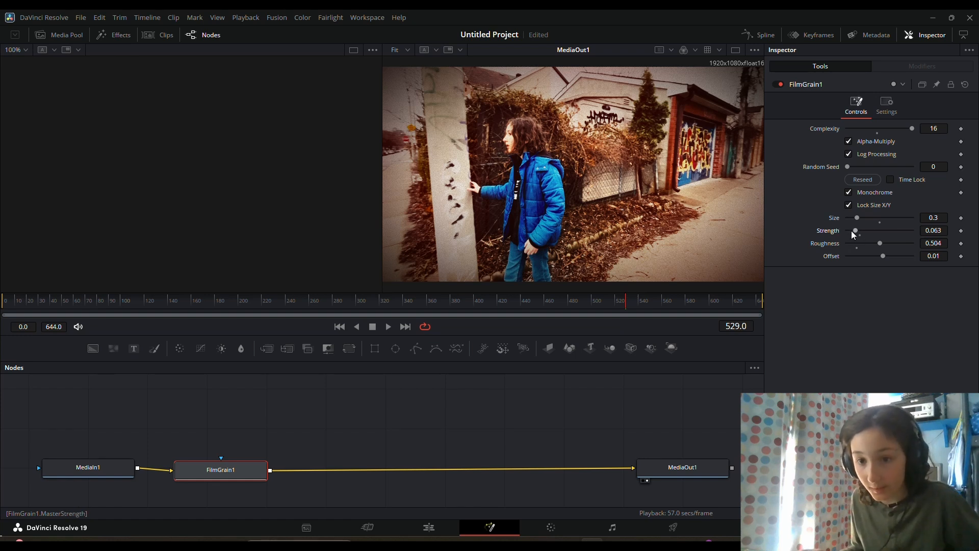
{"action": "left_click_drag", "start_coordinate": [859, 230], "coordinate": [861, 232]}
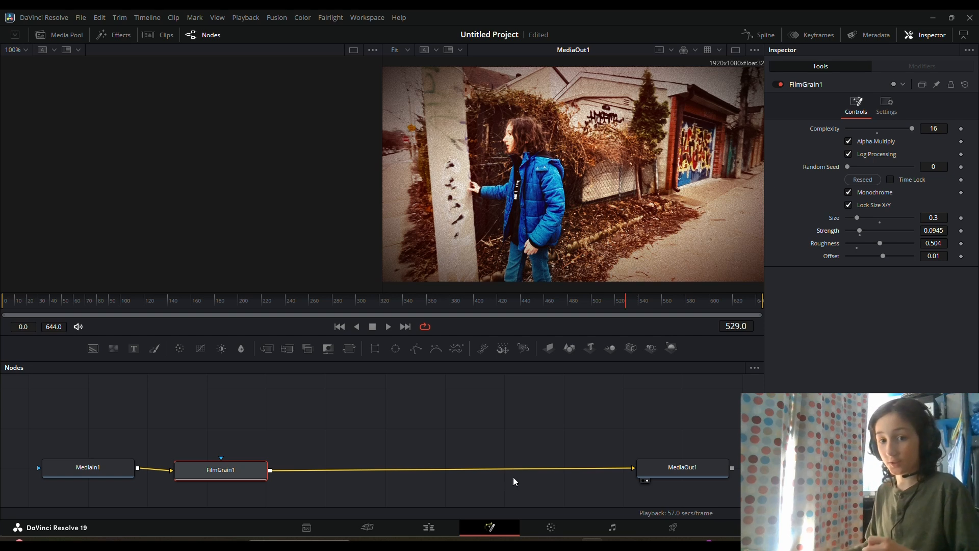
- Return to the Edit page and nest the grained clip in a fourth compound clip, keeping the suggested name
{"action": "left_click", "coordinate": [418, 527]}
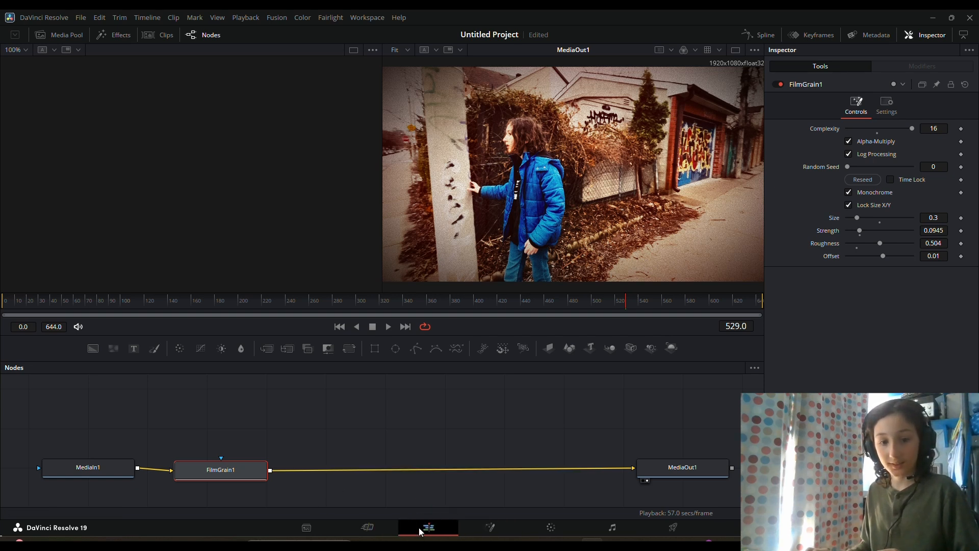
{"action": "left_click", "coordinate": [533, 437]}
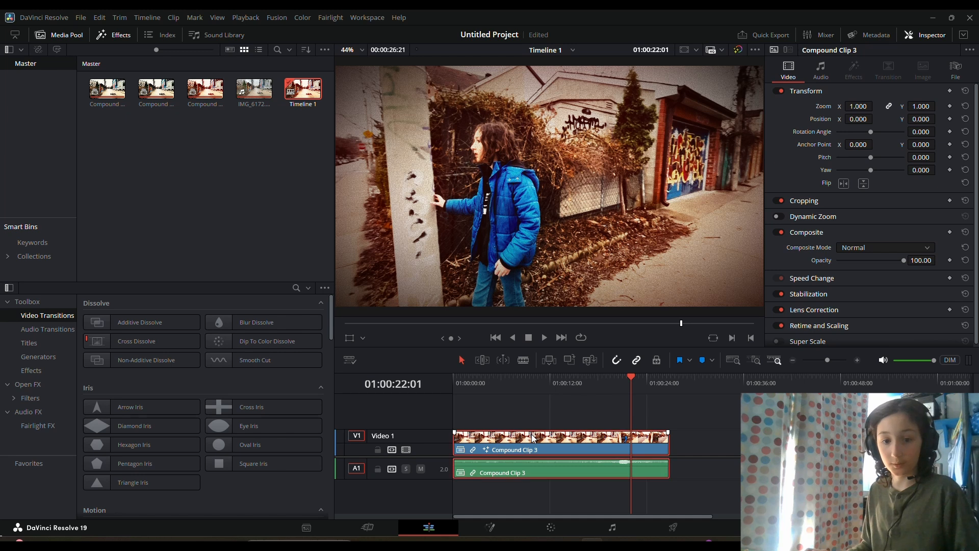
{"action": "right_click", "coordinate": [533, 438]}
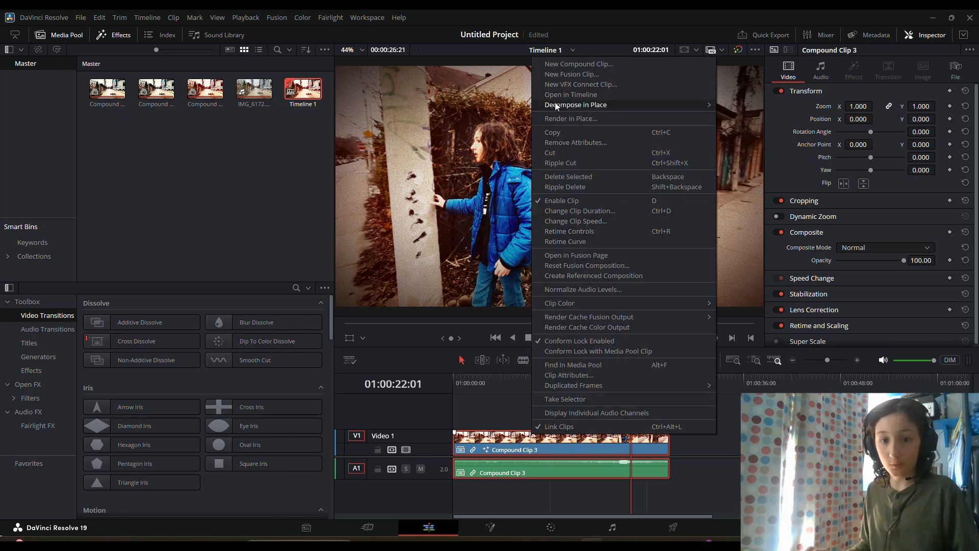
{"action": "left_click", "coordinate": [568, 61]}
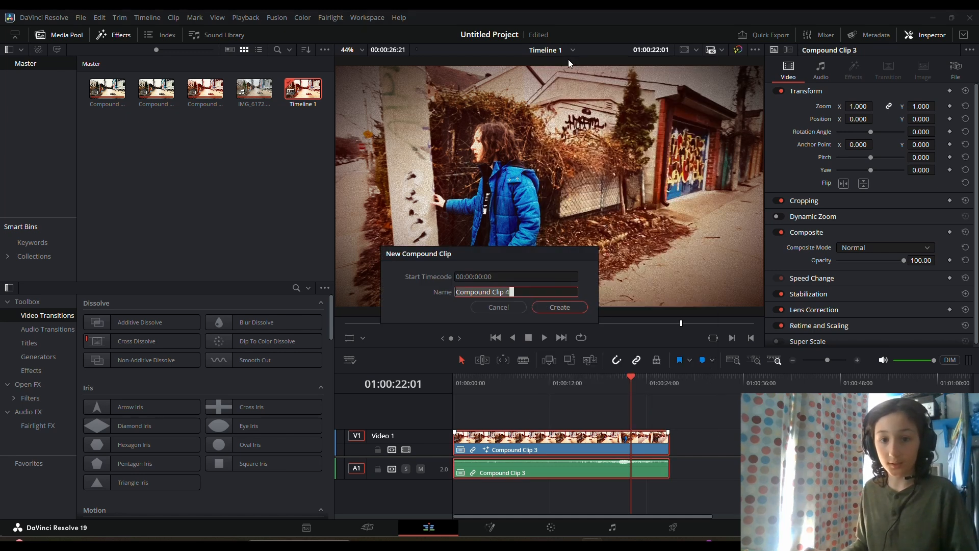
{"action": "left_click", "coordinate": [559, 307]}
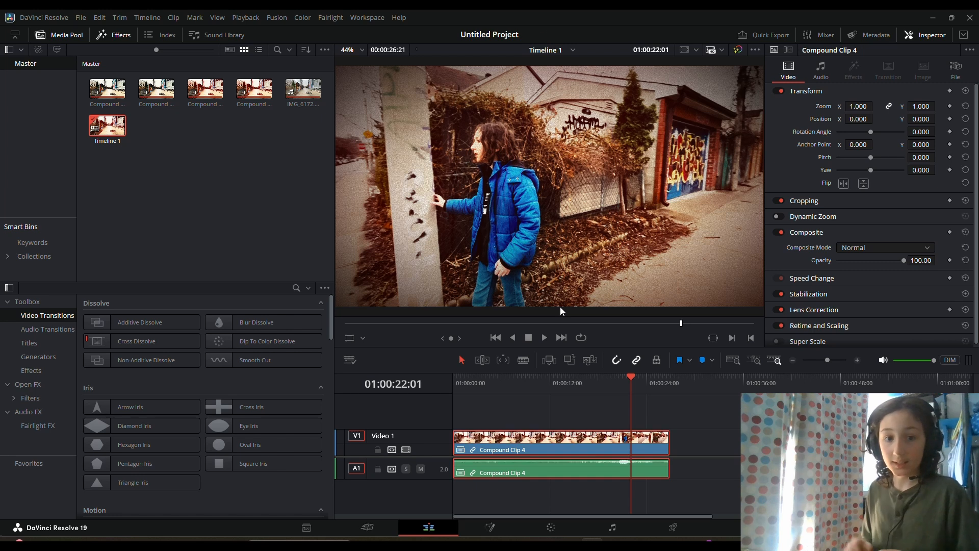